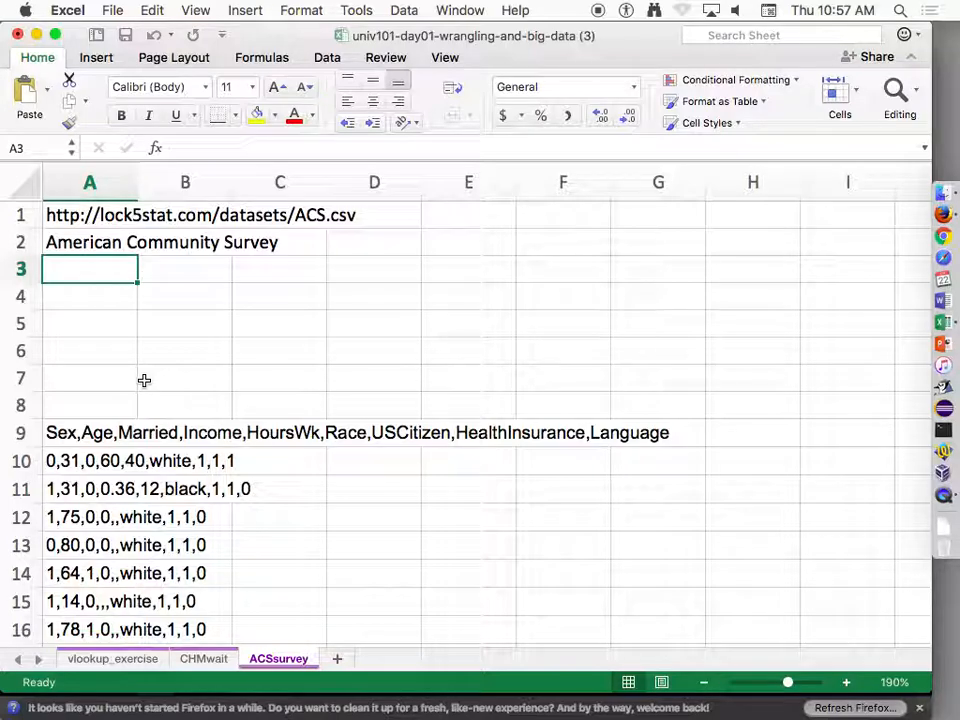
Step: Inspect how the comma-separated header in row 9 and the first record in row 10 are stored in column A
left_click(92, 432)
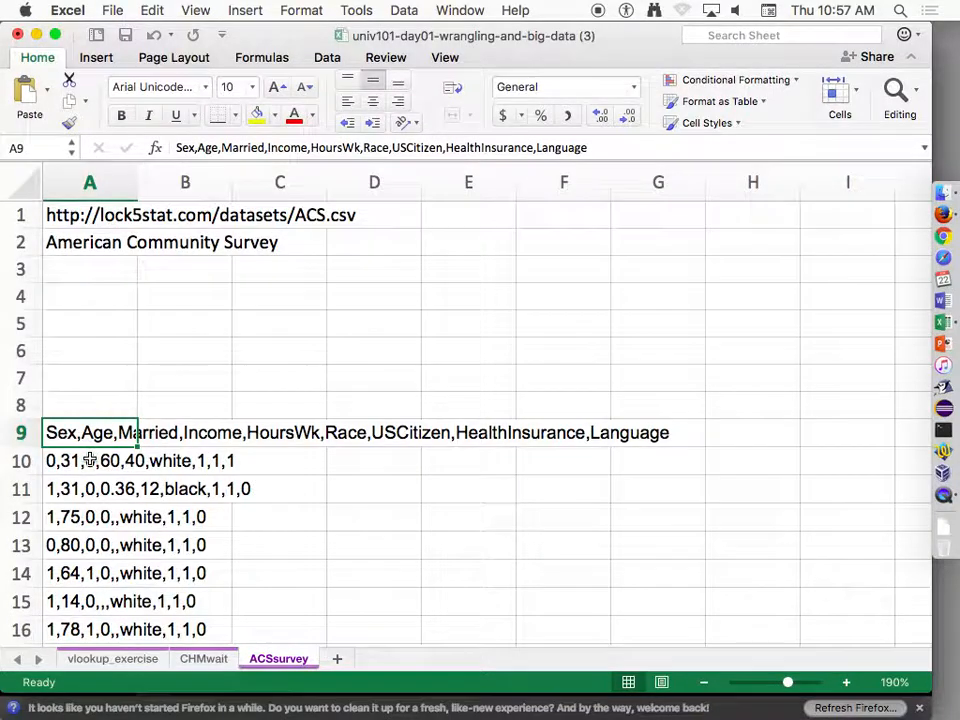
key("Down")
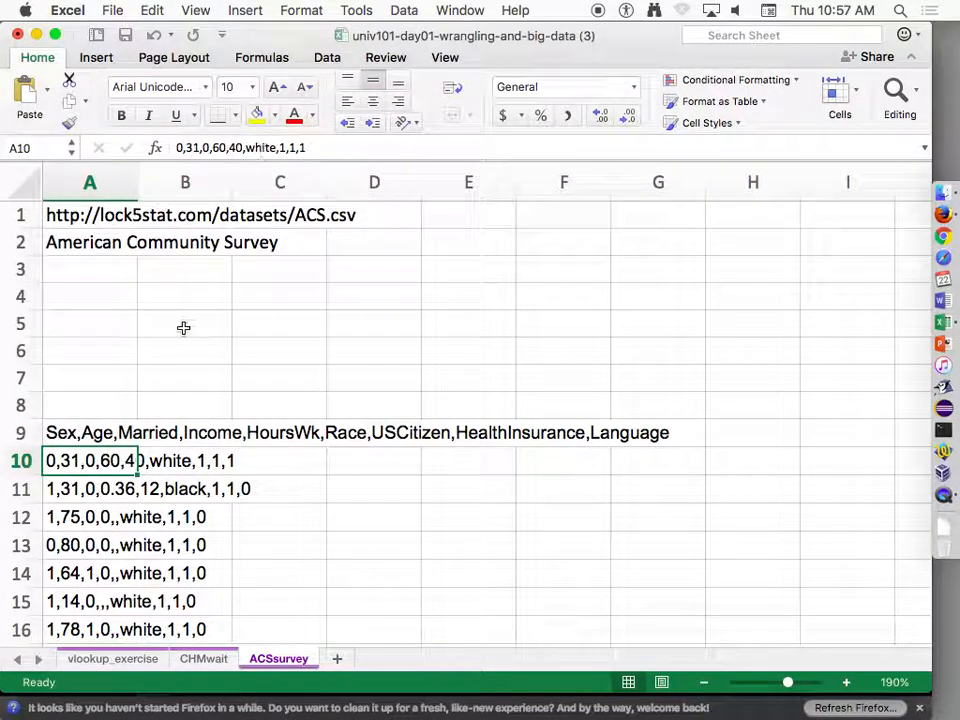
key("Right")
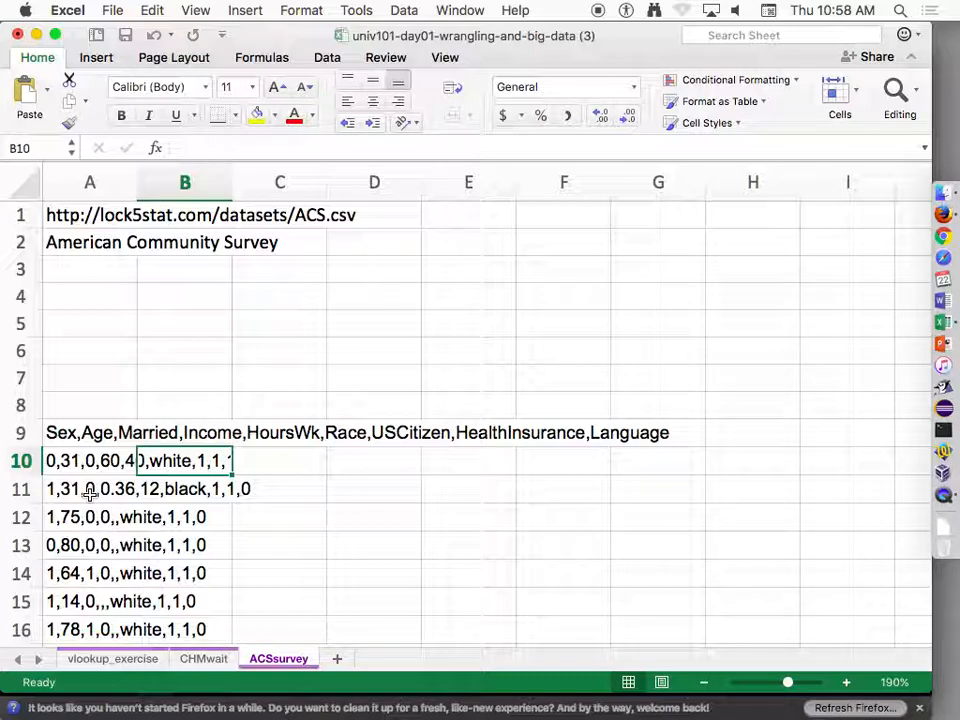
key("Left")
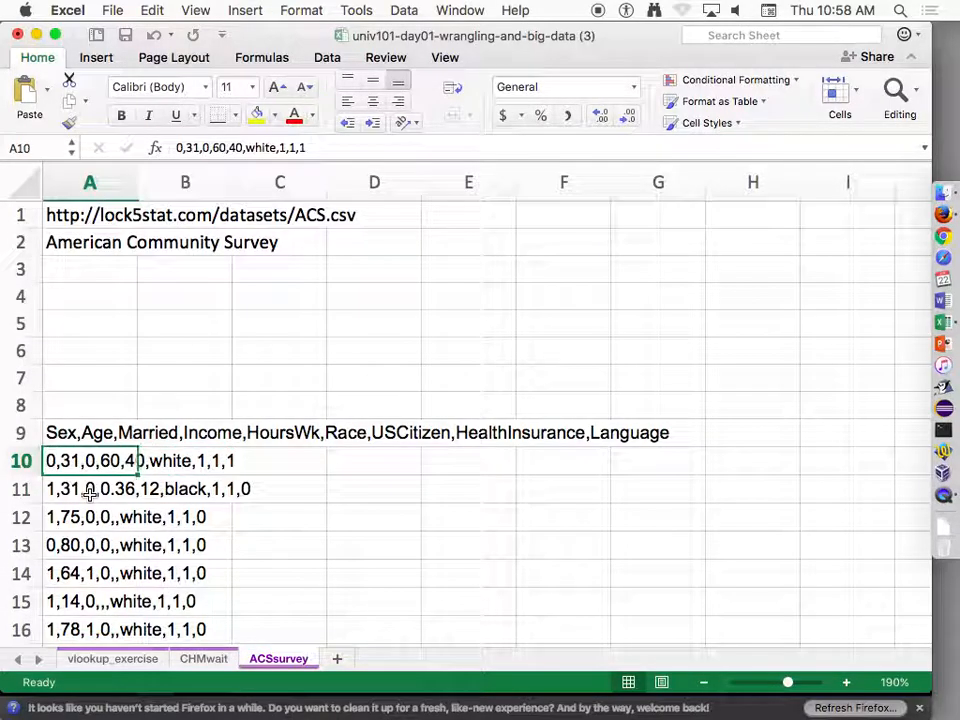
key("Up")
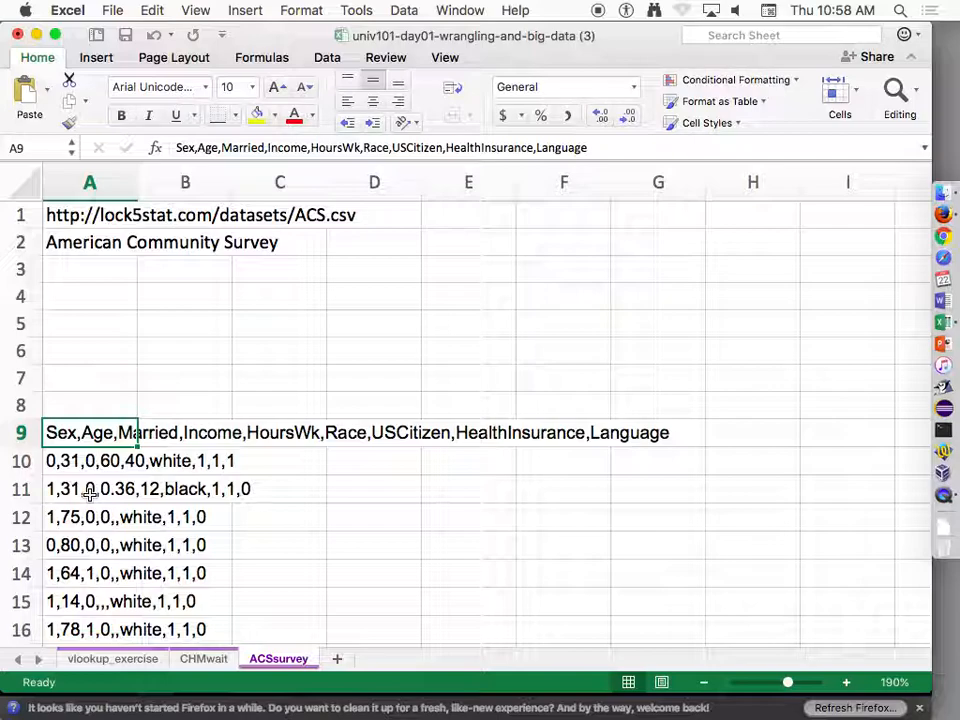
key("Down")
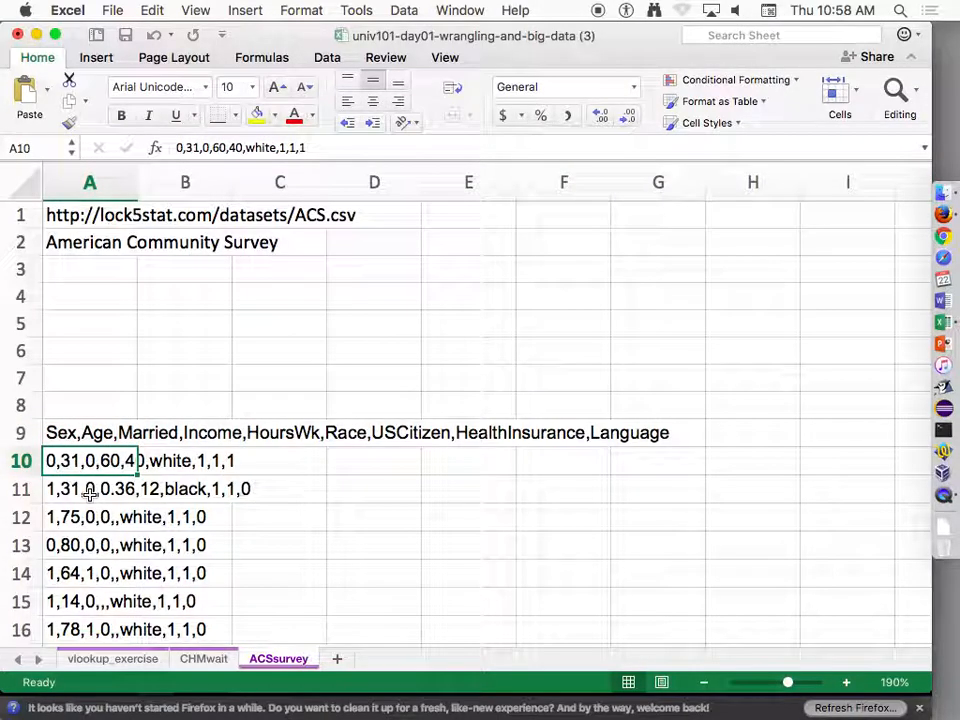
Step: Split the survey data in A9:A1009 into separate columns with Text to Columns, adding comma as a delimiter and keeping the General format
key("ctrl+Down")
key("ctrl+shift+Up")
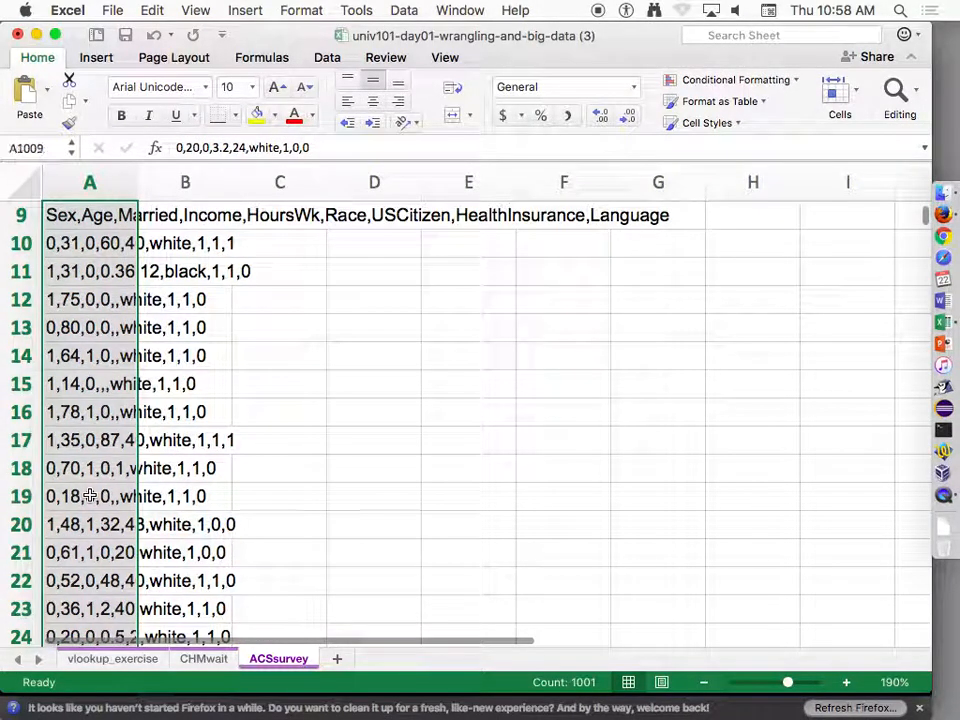
scroll(111, 471, "up", 3)
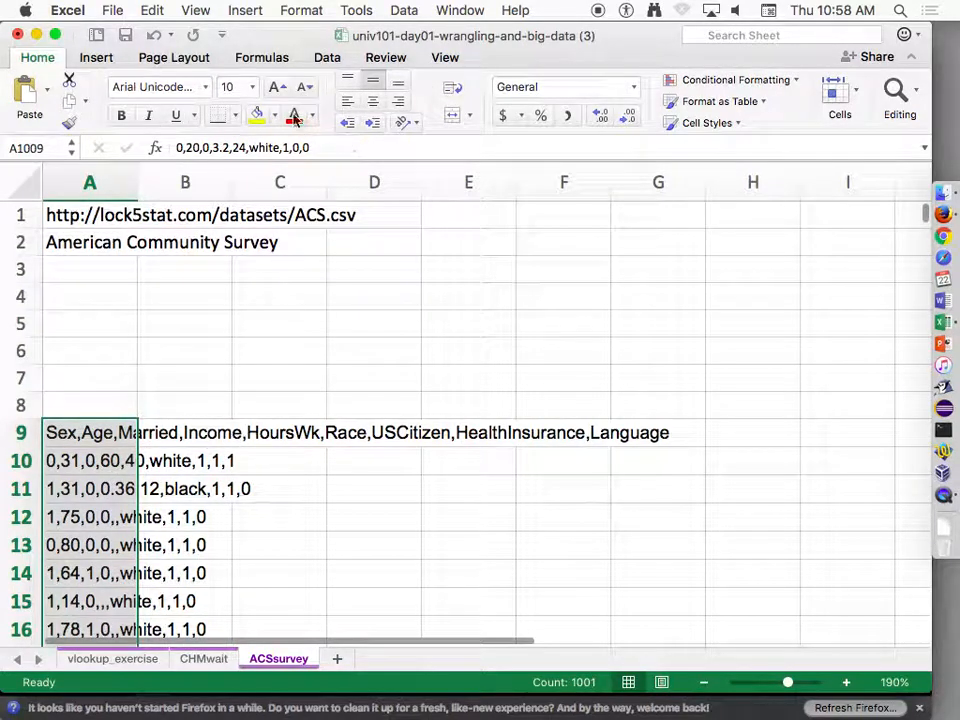
left_click(327, 58)
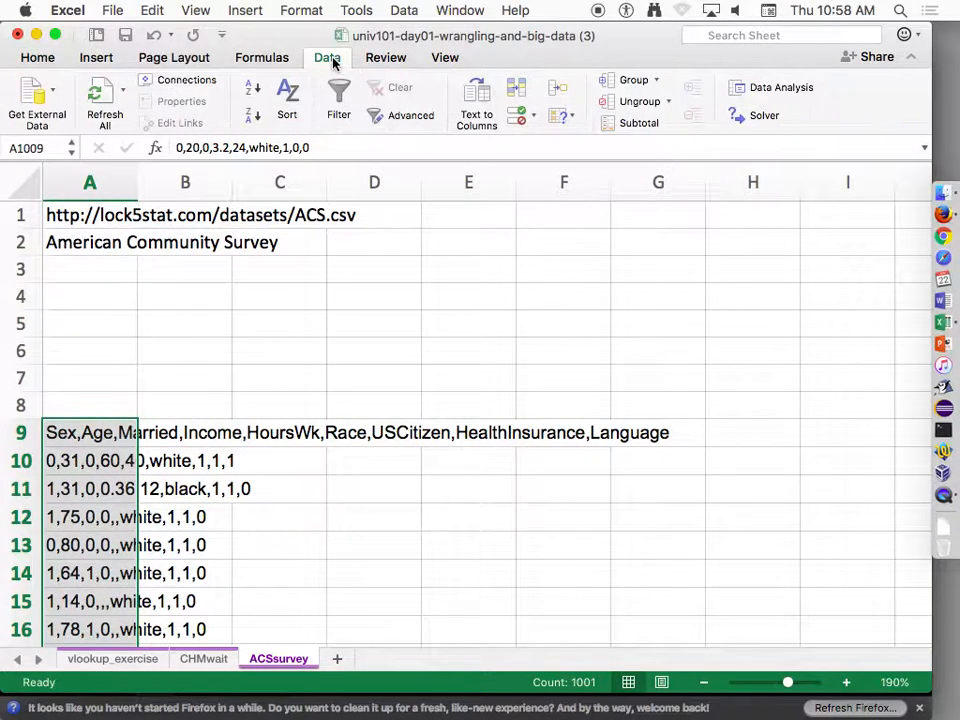
left_click(484, 112)
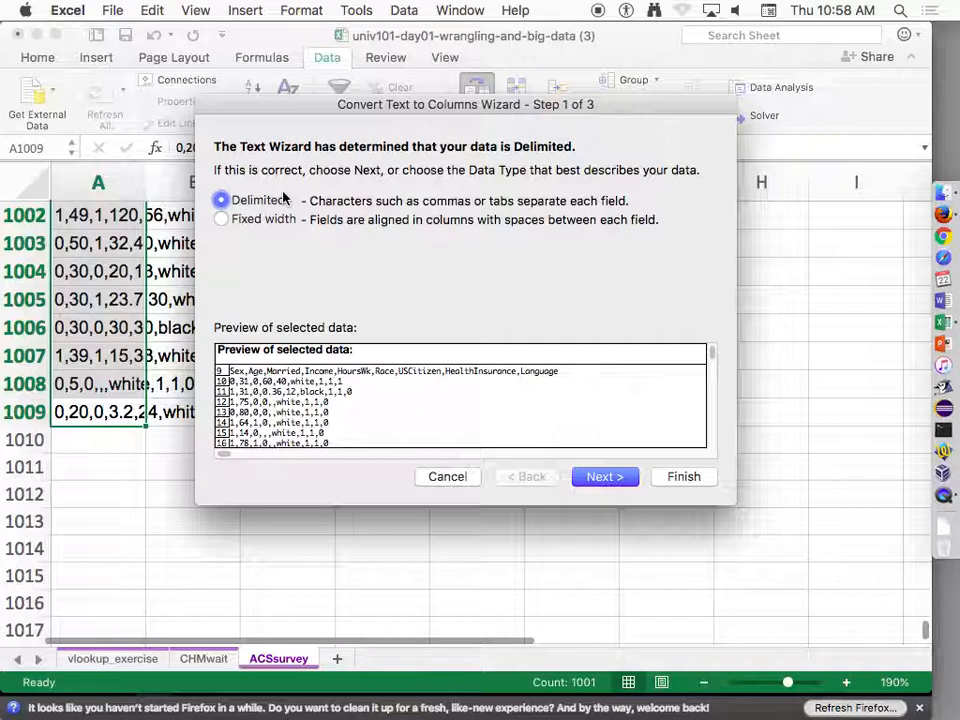
left_click(591, 477)
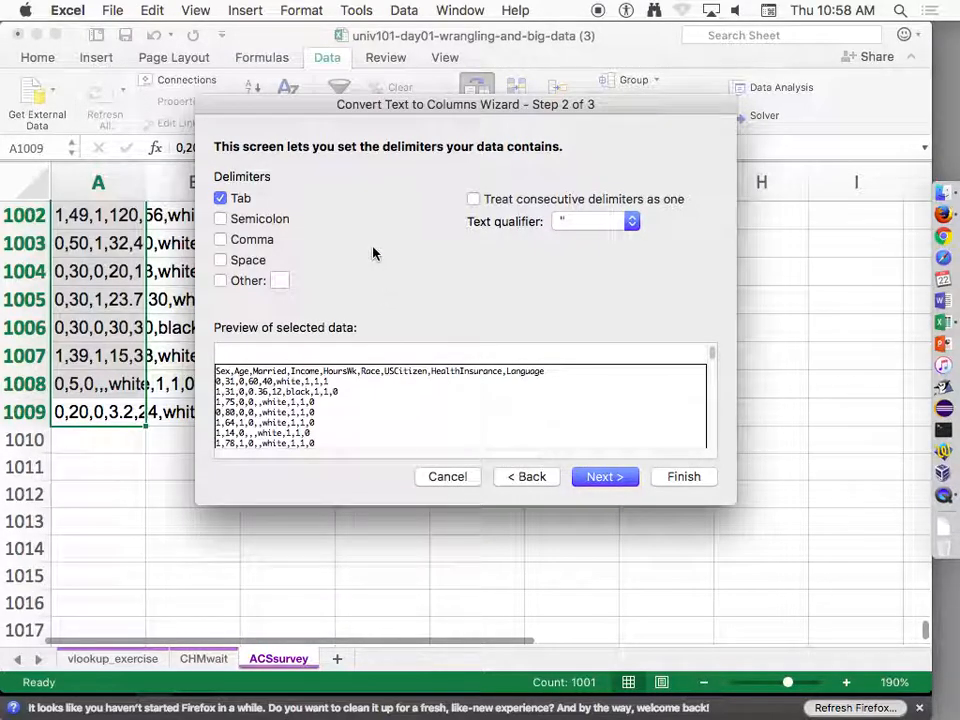
left_click(221, 240)
left_click_drag(356, 111, 486, 256)
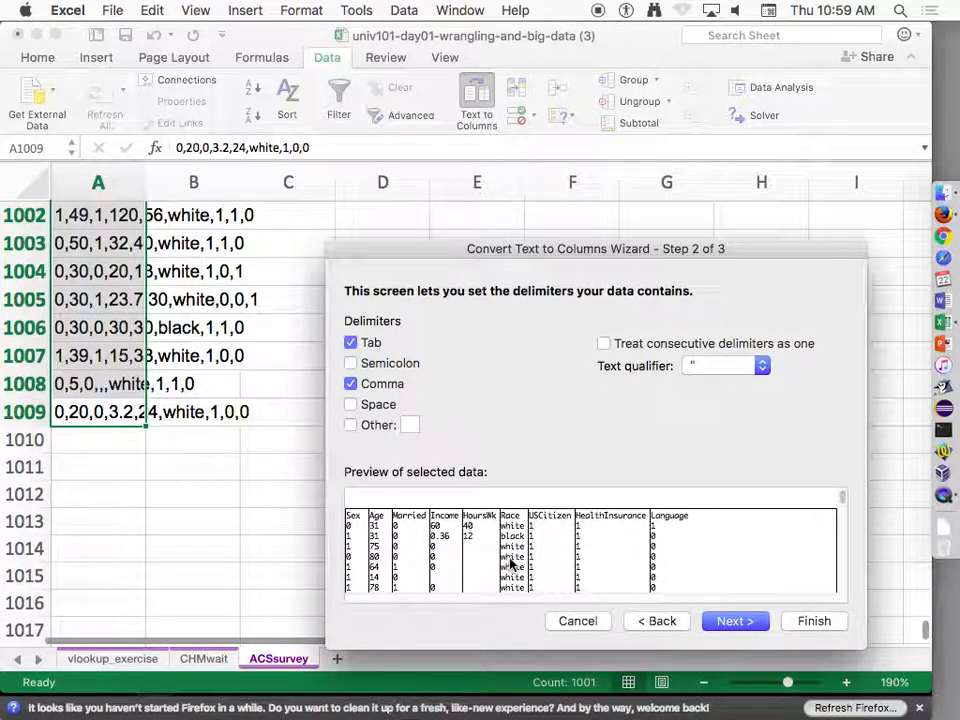
left_click(739, 624)
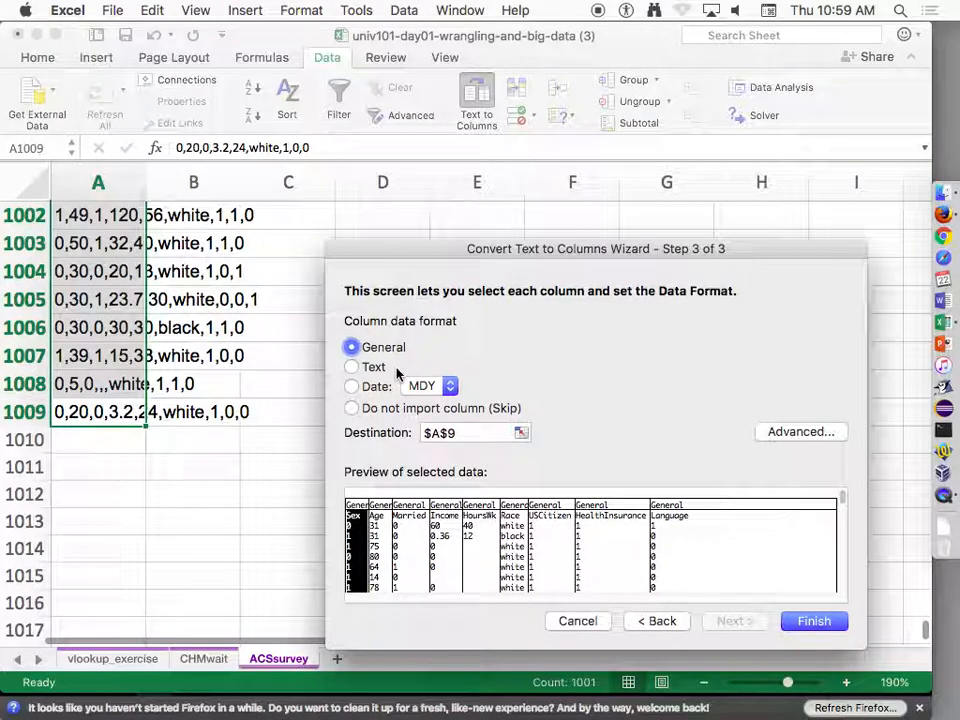
left_click(797, 620)
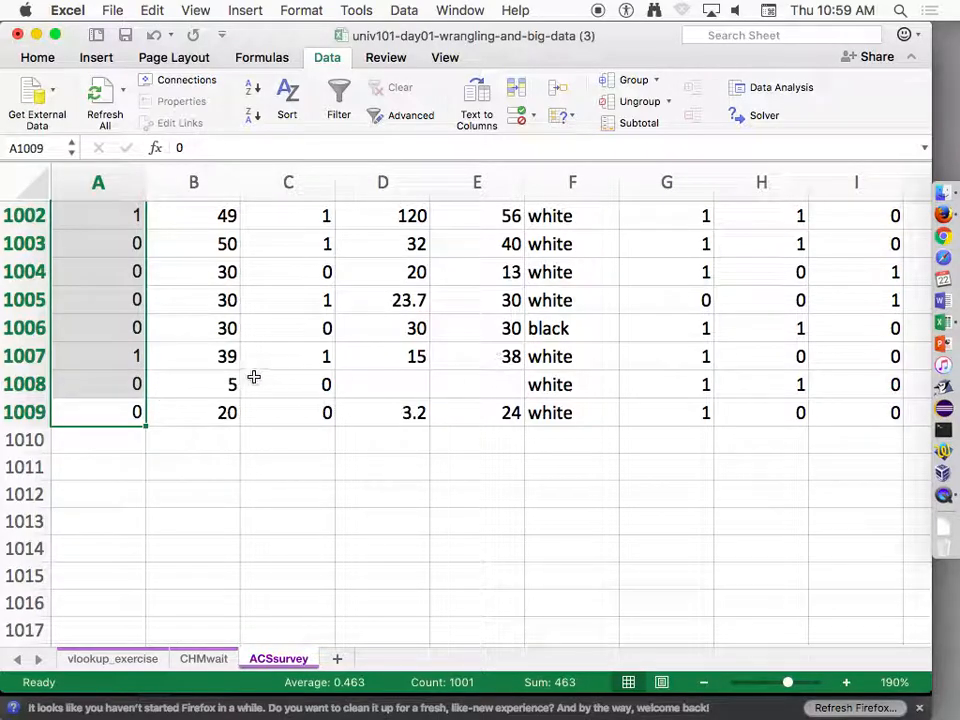
Step: Return to the start of the survey sheet and undo the split into columns
left_click(135, 405)
key("super+Up")
key("super+Up")
key("super+Up")
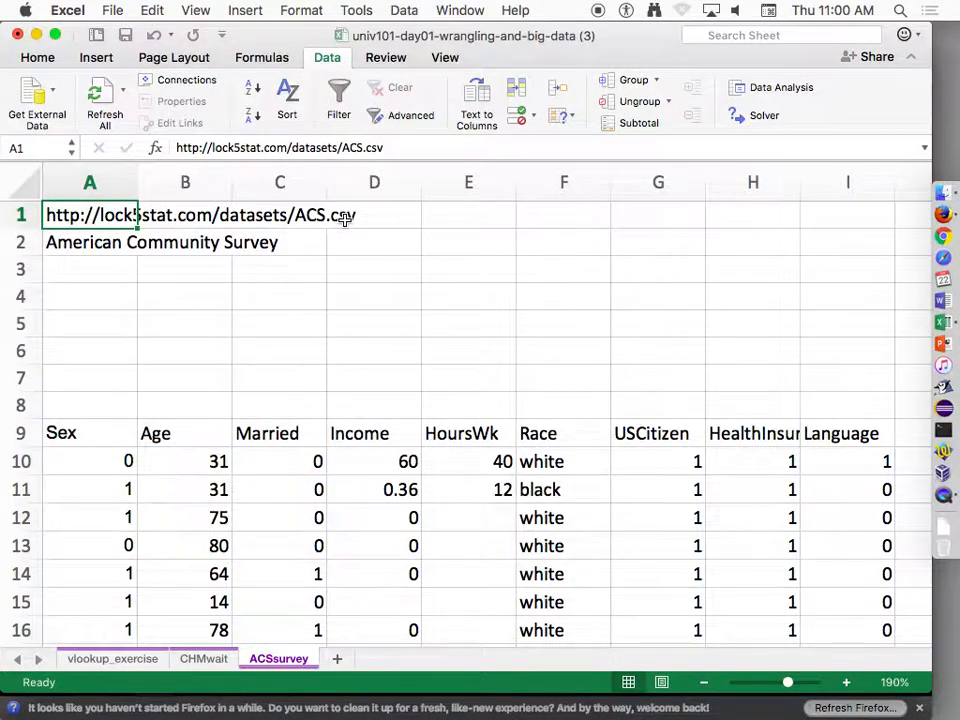
key("shift+super+Down")
key("Return")
key("Up")
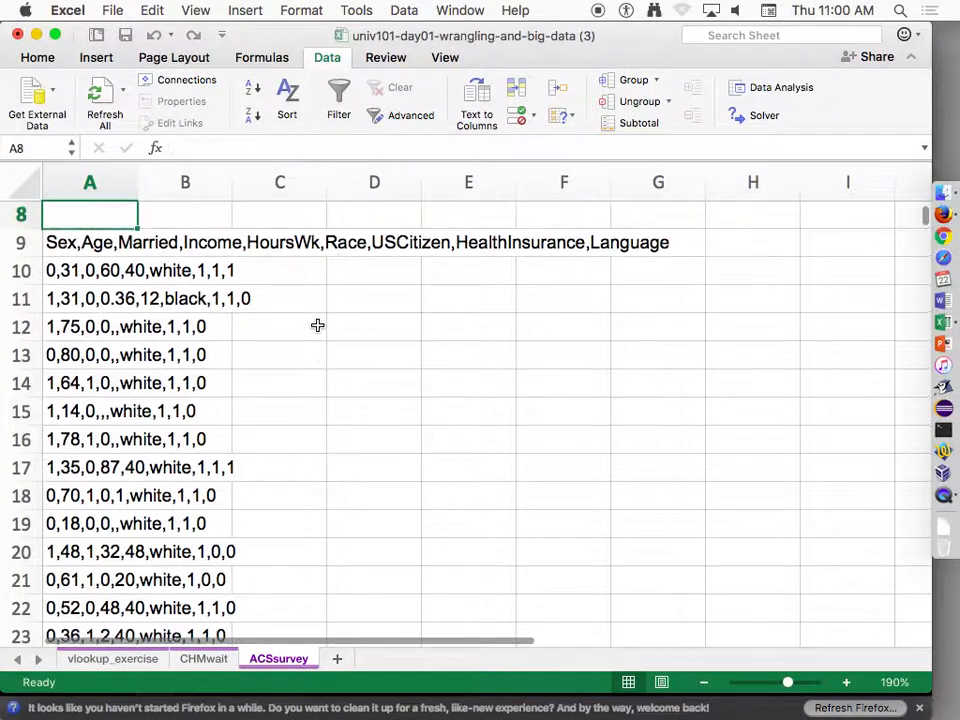
Step: Fill B9:B11 beside the raw data with the sample entries stuff, stuff and things, and select those cells
key("Down")
key("Right")
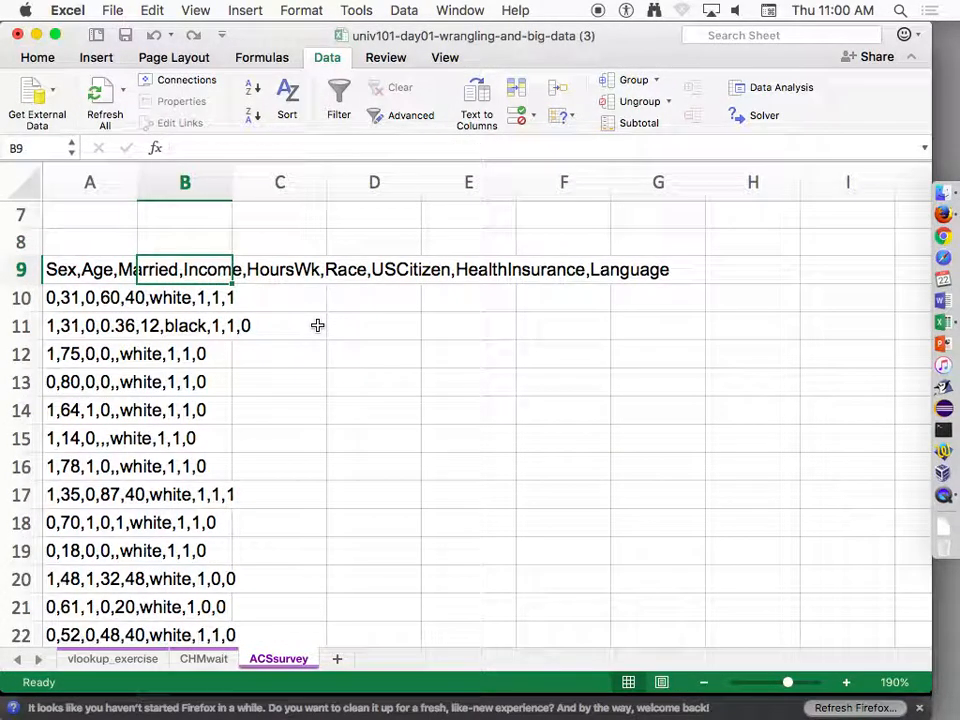
type("stuff")
key("Return")
type("stuff")
key("Return")
type("things")
key("Return")
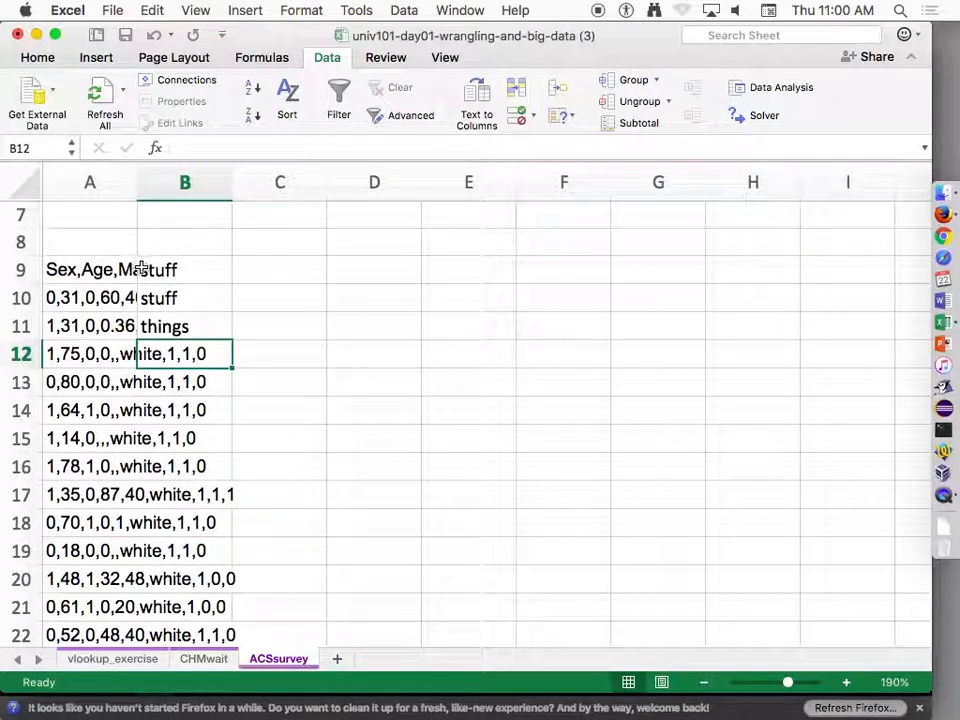
left_click_drag(150, 269, 178, 326)
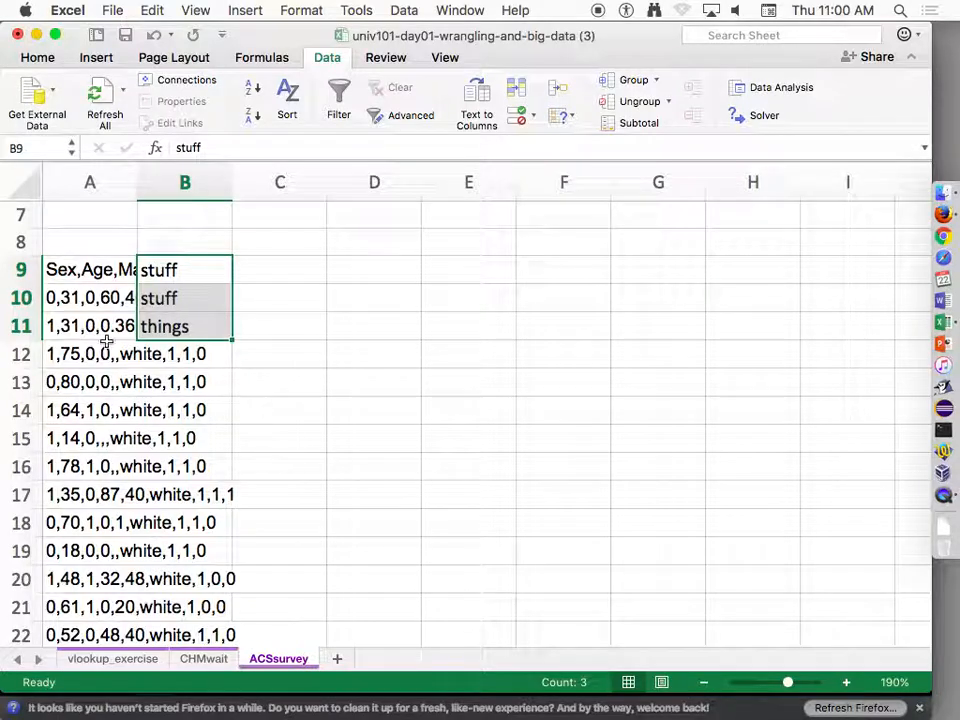
Step: Split A9:A1009 by tab and comma with Text to Columns in General format, replacing the existing entries in the neighbouring cells
left_click(92, 271)
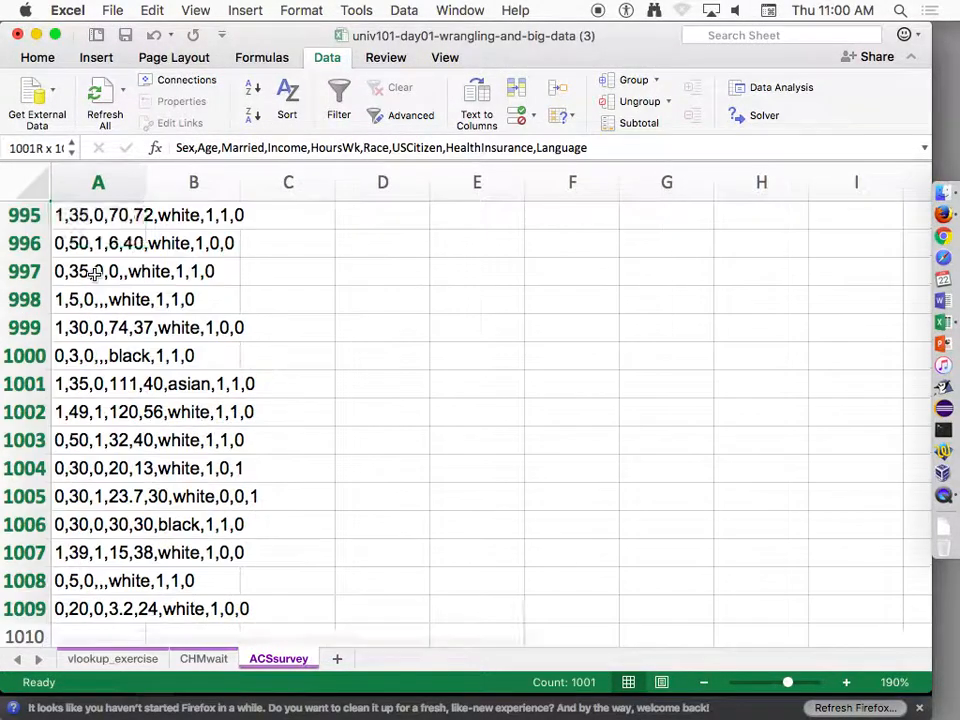
key("super+shift+Down")
left_click(477, 98)
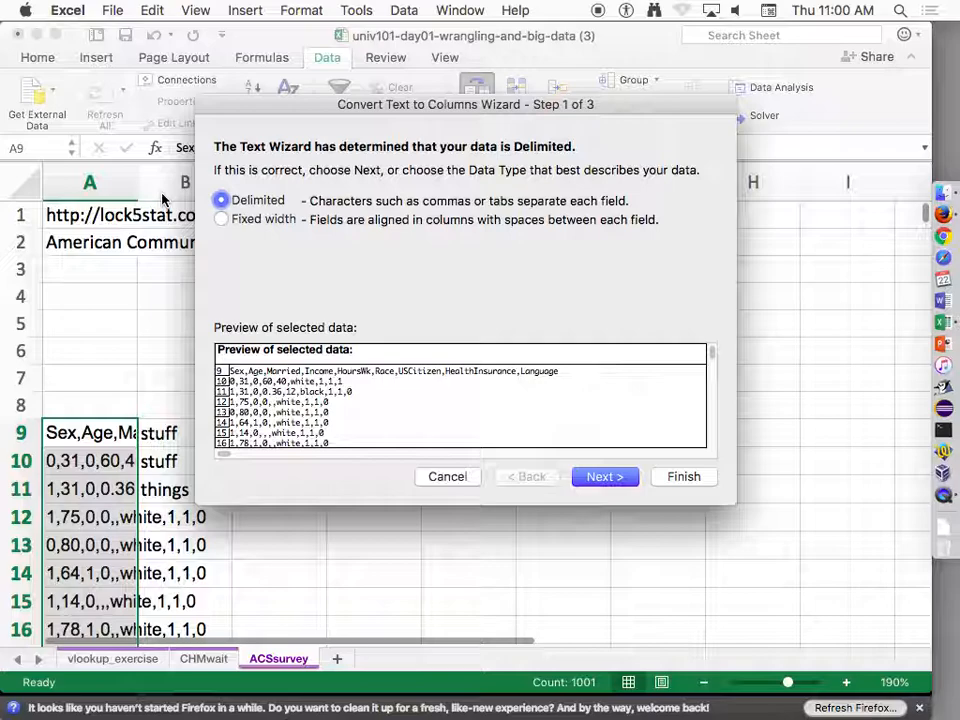
left_click(605, 477)
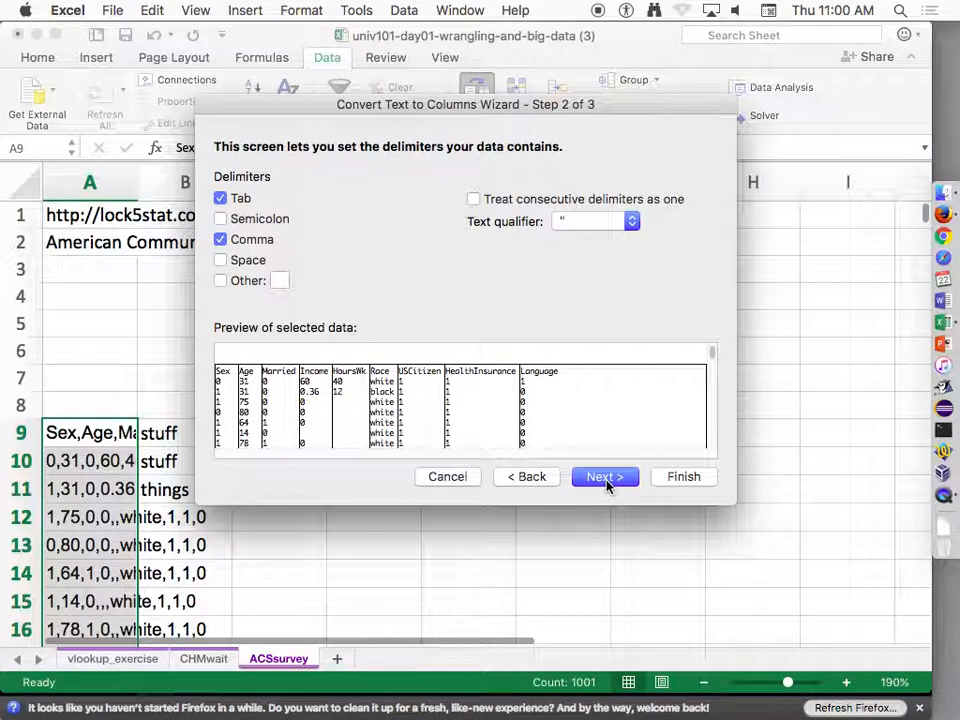
left_click(605, 477)
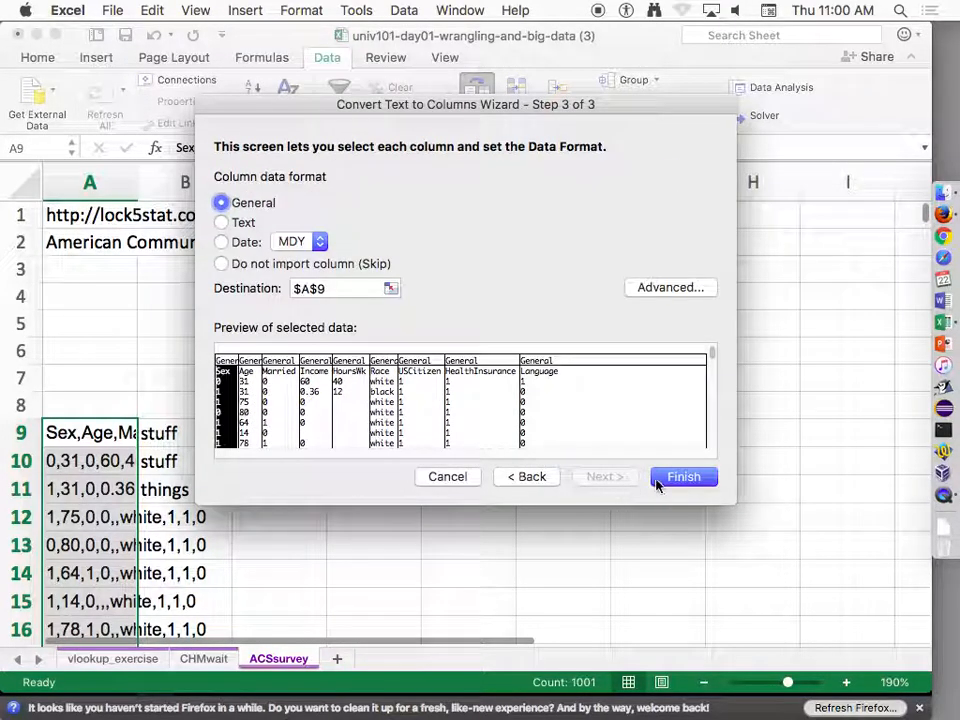
left_click(656, 484)
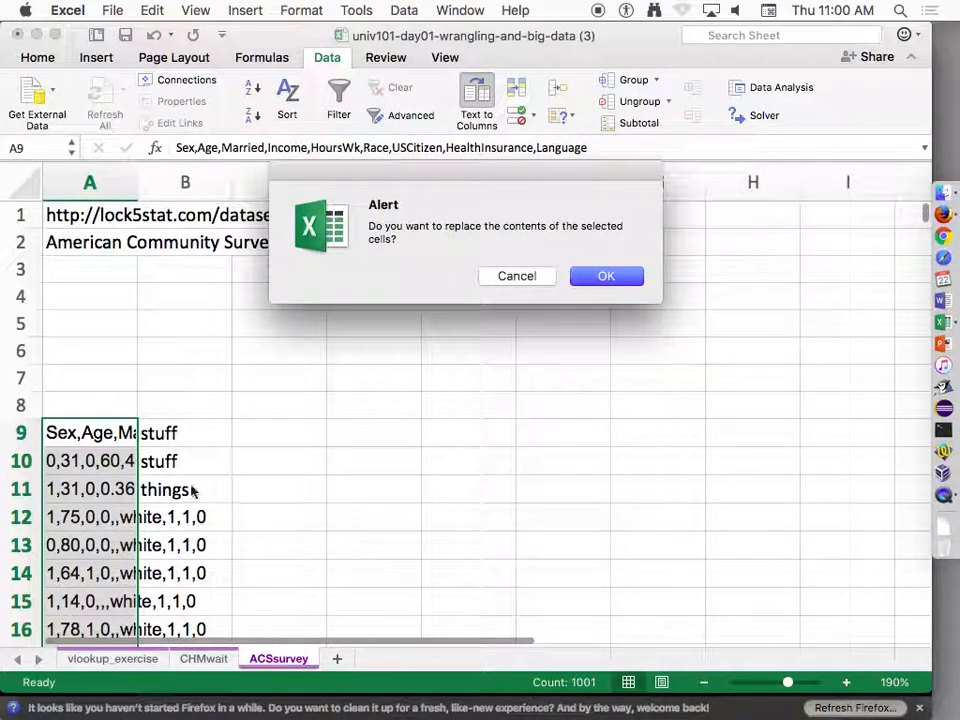
left_click(607, 275)
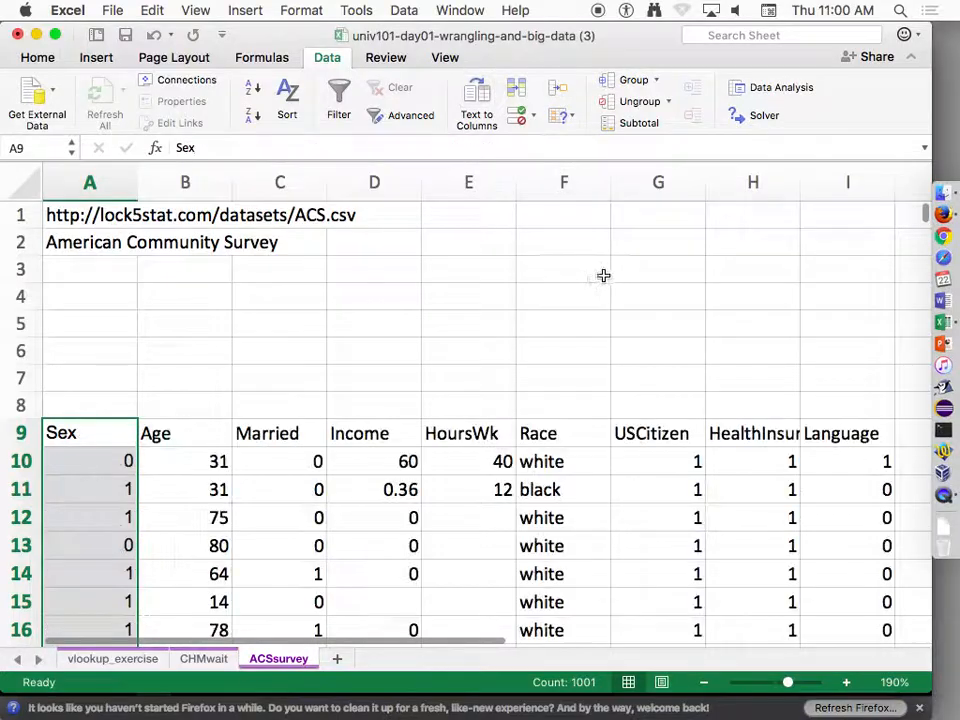